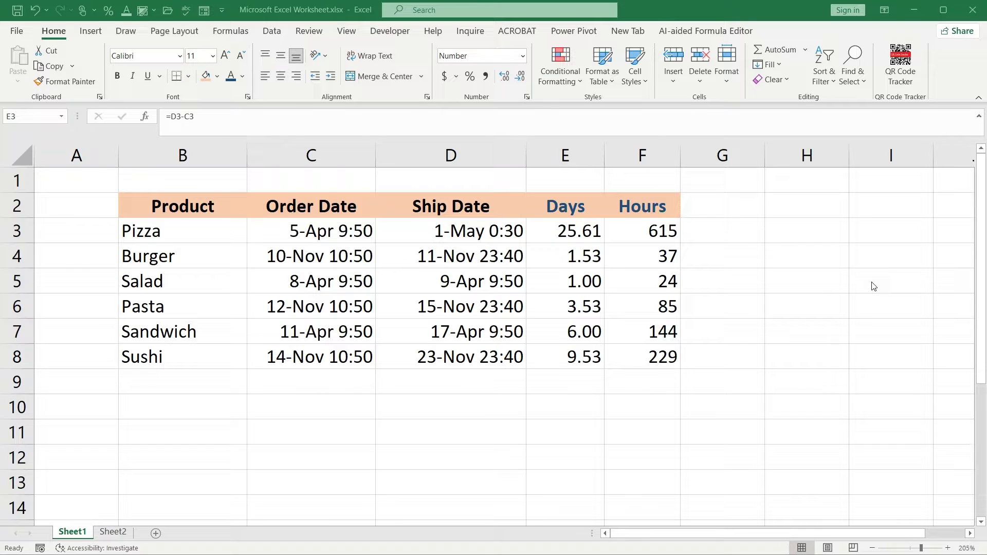
Step: Inspect the Order Date and Ship Date columns and the existing Days formula in E3
left_click(290, 226)
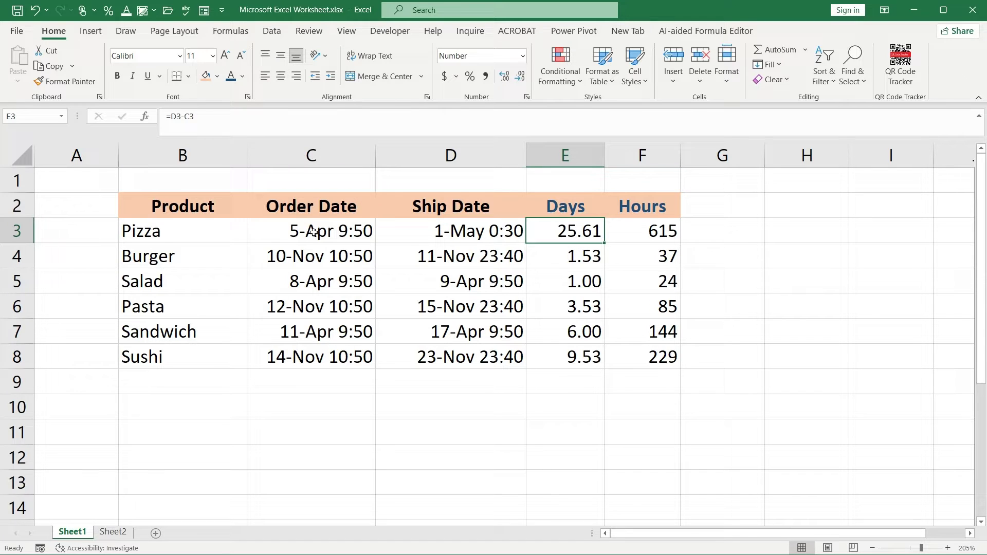
left_click(419, 238)
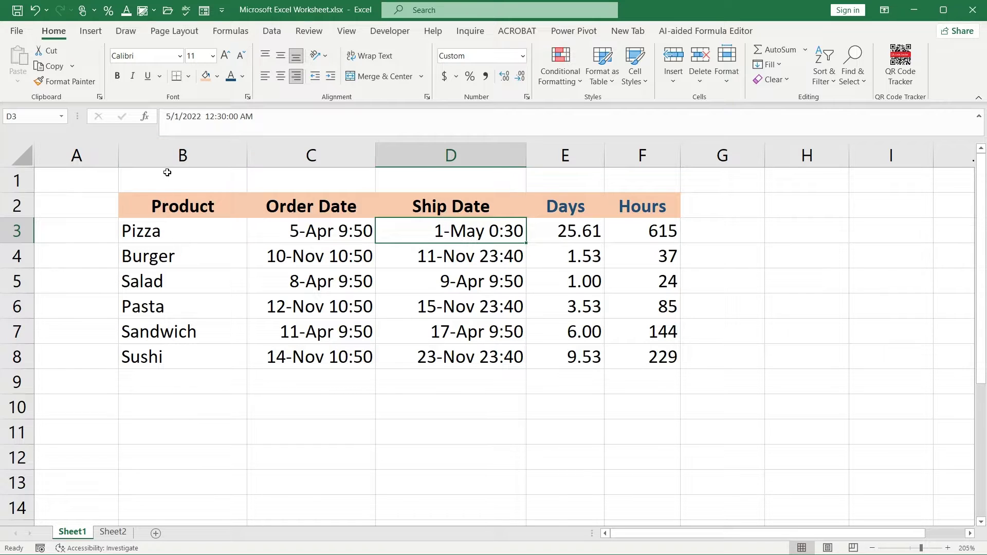
left_click(167, 156)
left_click(277, 156)
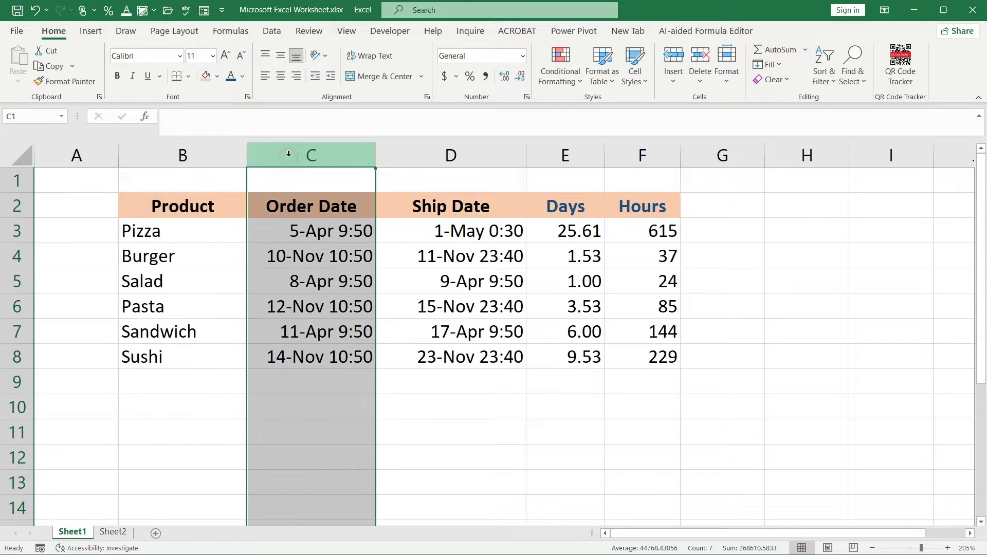
left_click(430, 158)
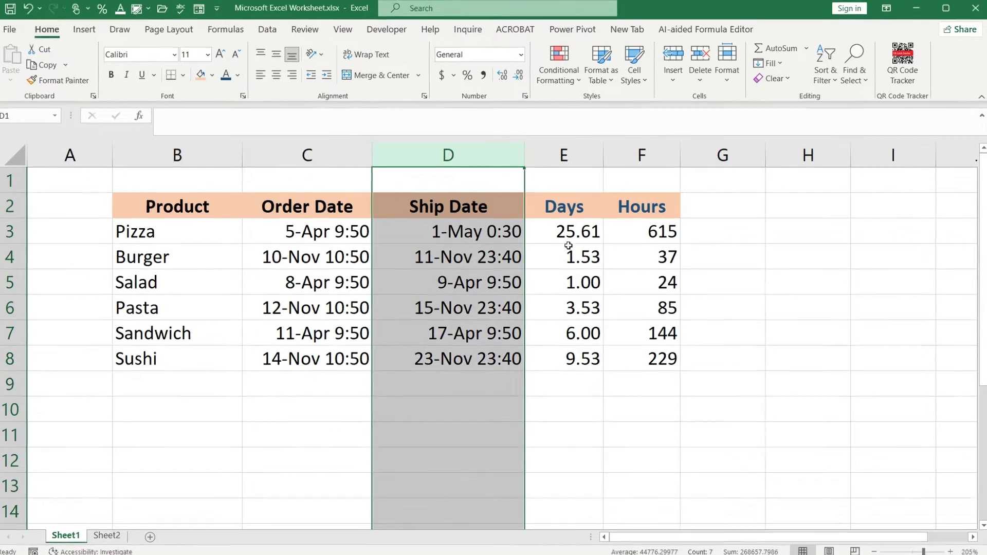
left_click(569, 237)
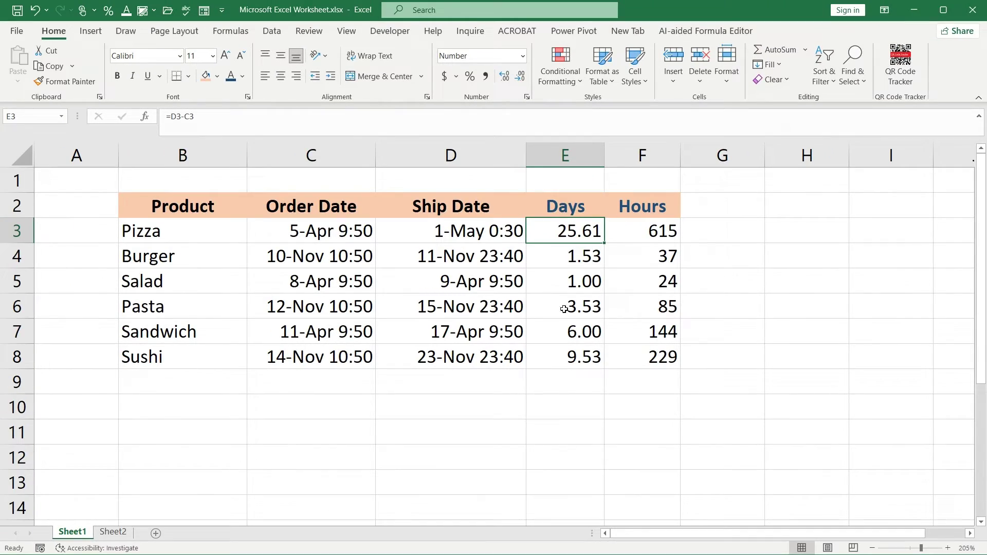
Step: Clear the Days values in E3:E8 and enter =D3-C3 in E3
left_click_drag(566, 234, 600, 357)
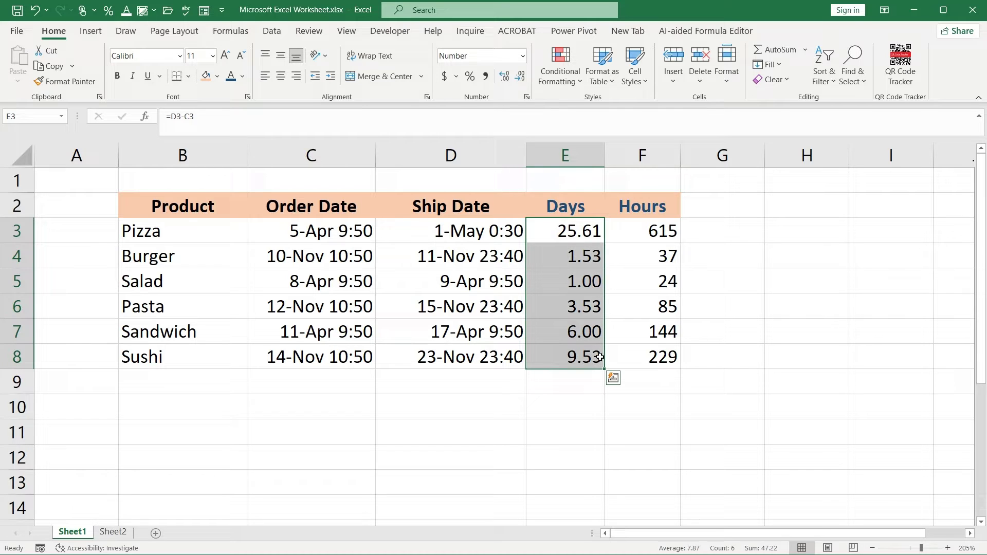
key("Delete")
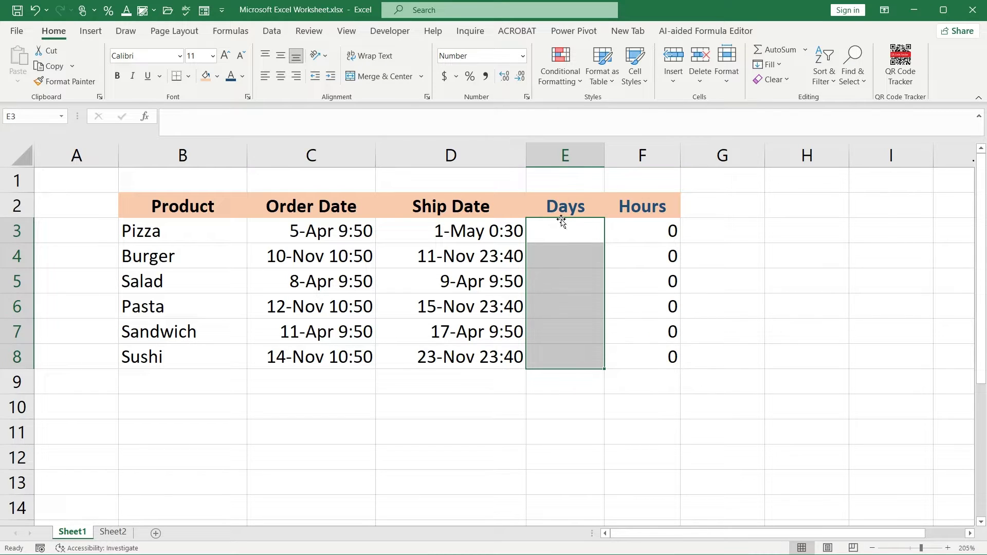
left_click(563, 235)
type("=")
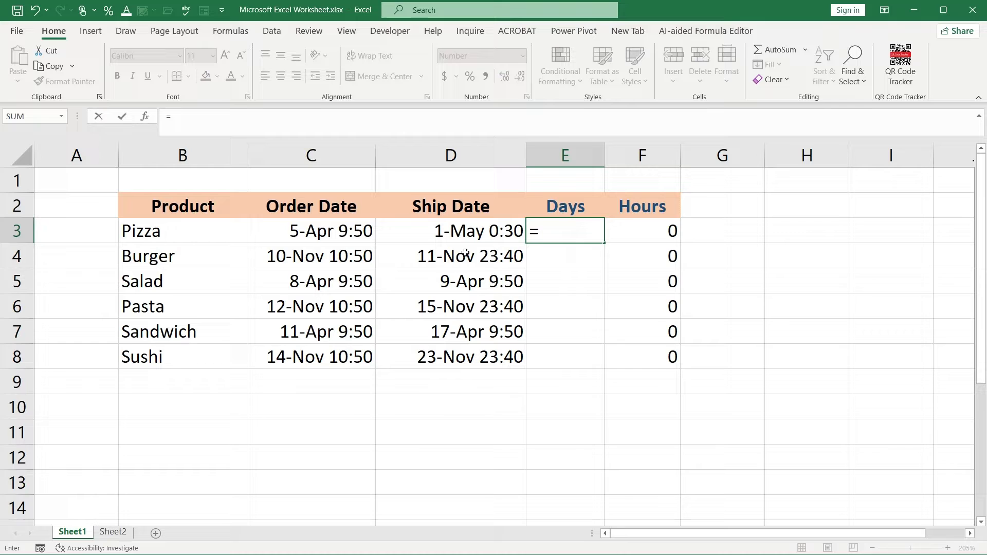
left_click(452, 233)
type("-")
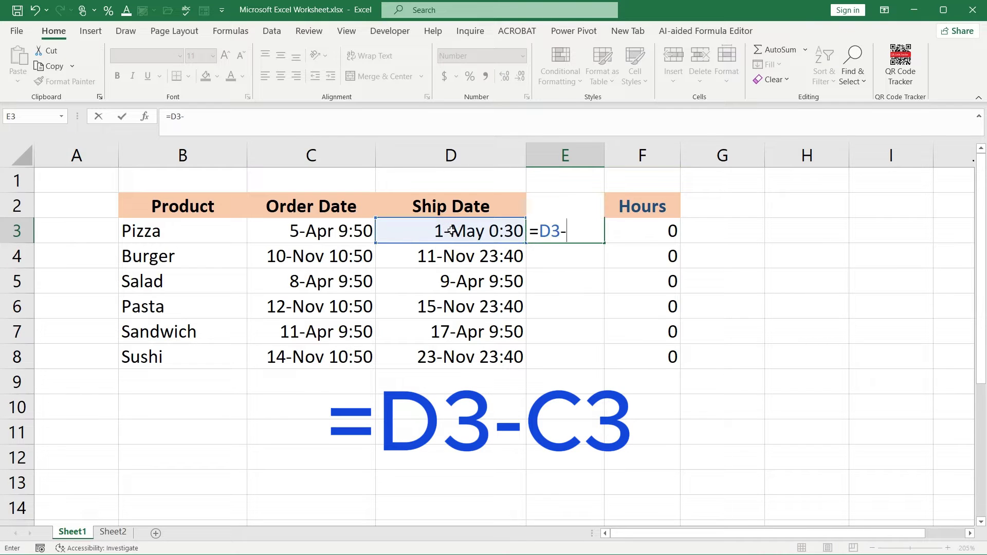
left_click(336, 231)
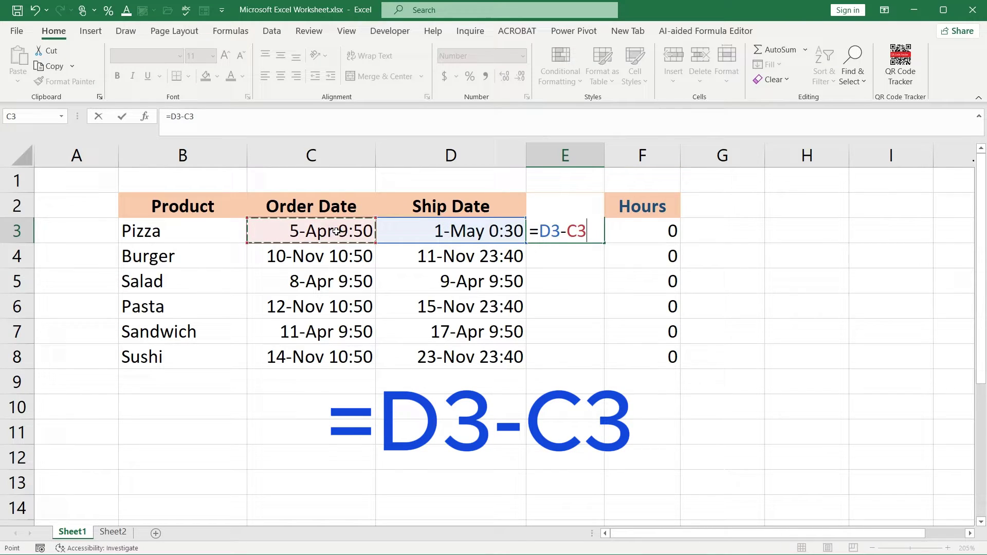
key("Return")
Step: Copy the =D3-C3 formula down the Days column through Sushi's row
left_click(547, 232)
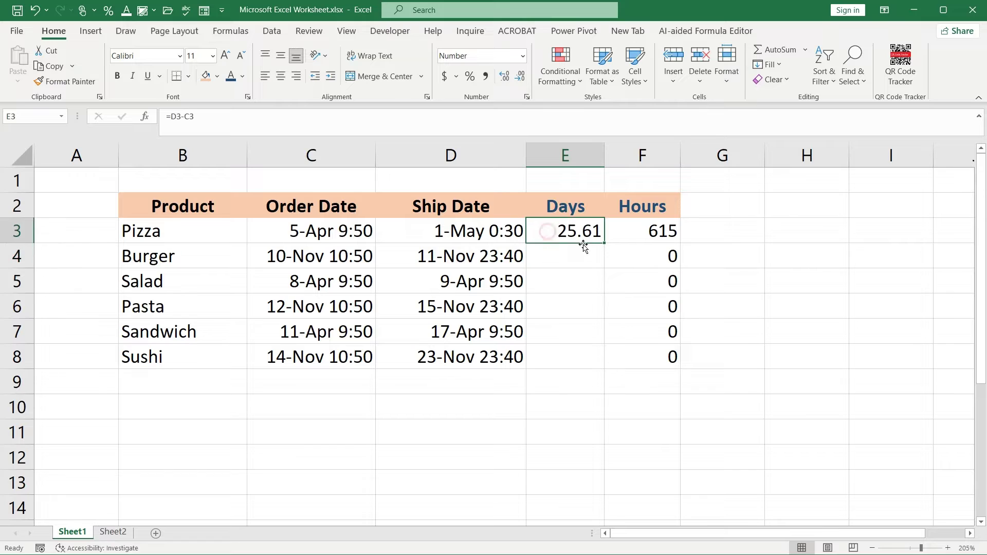
double_click(604, 243)
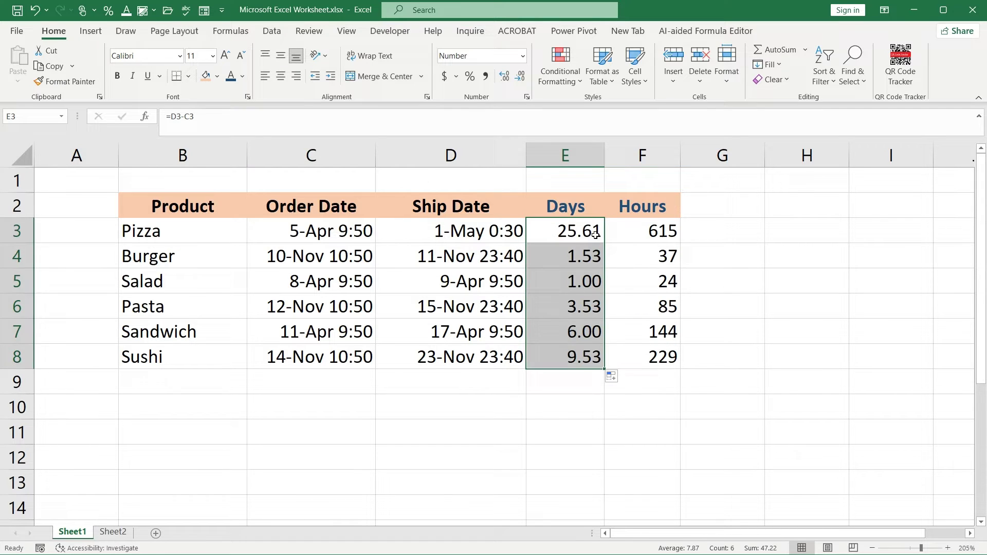
left_click(583, 235)
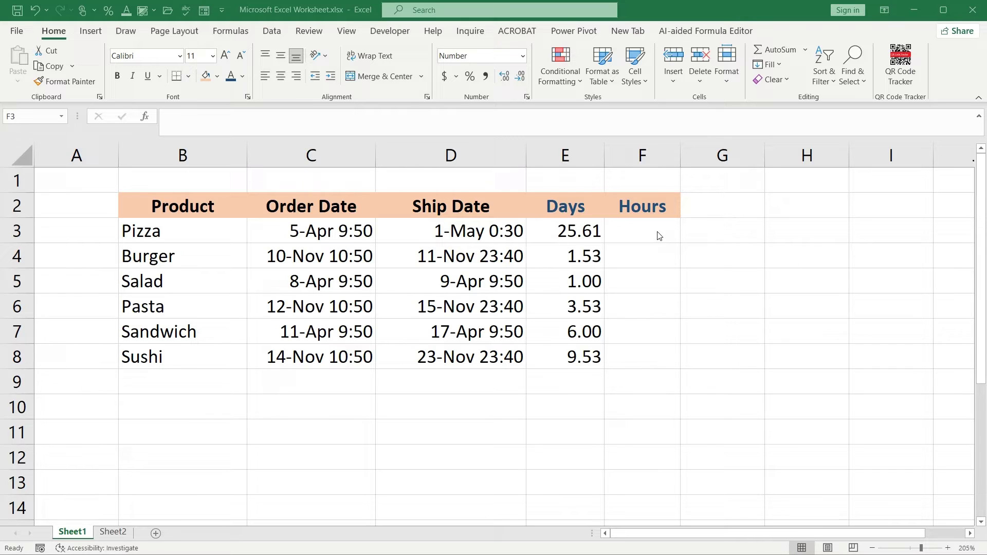
Step: Start =CONVERT(E3, in F3, using Pizza's Days value as the number
left_click(660, 235)
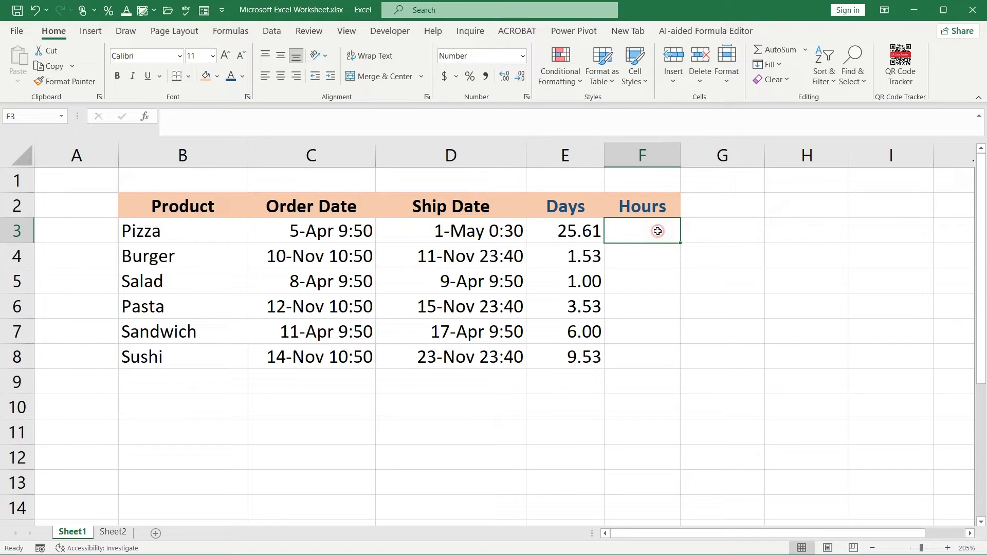
type("=")
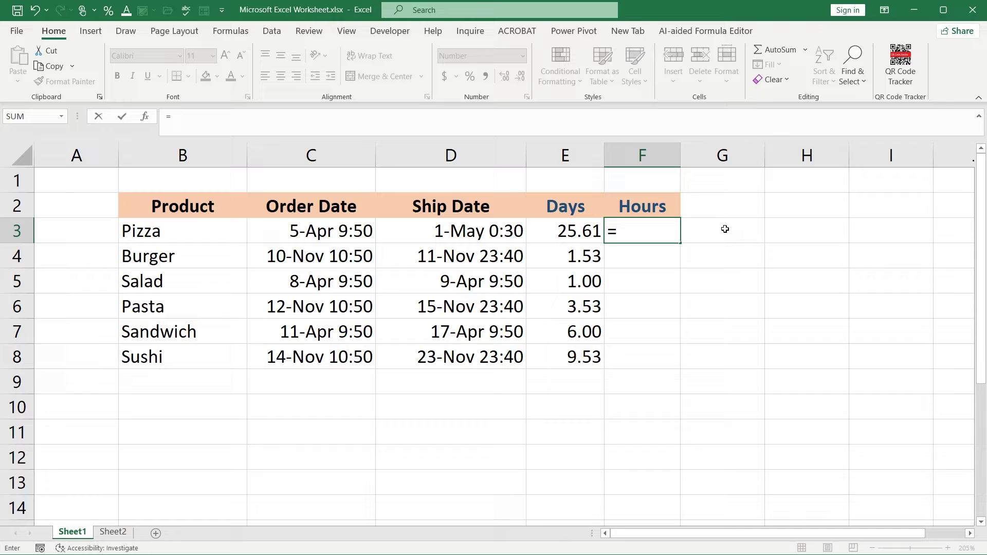
type("conver")
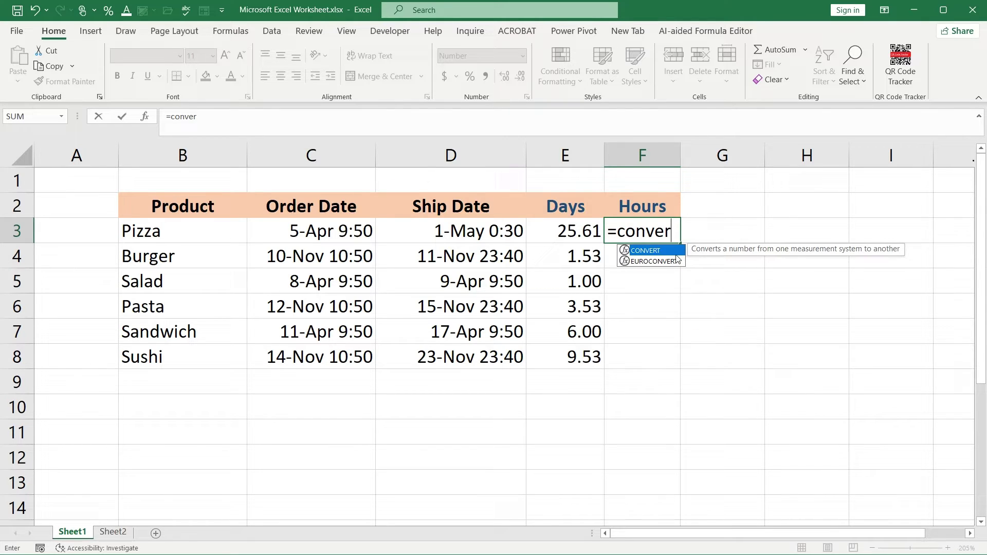
double_click(666, 252)
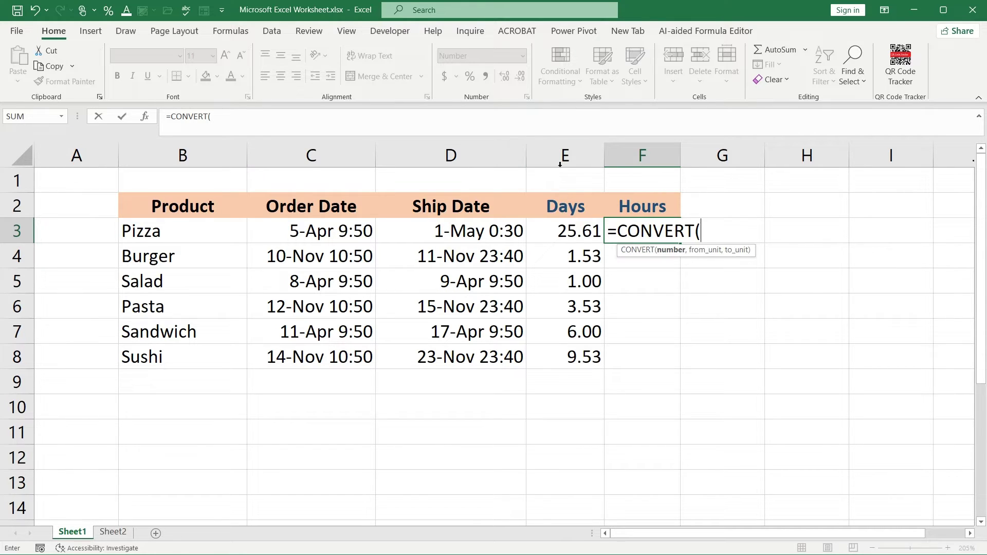
left_click(563, 234)
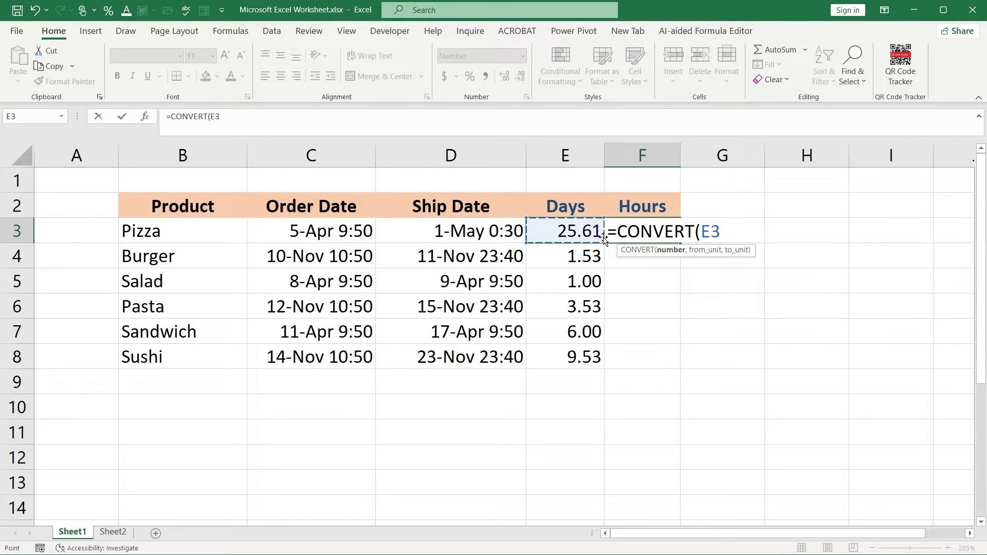
type(",")
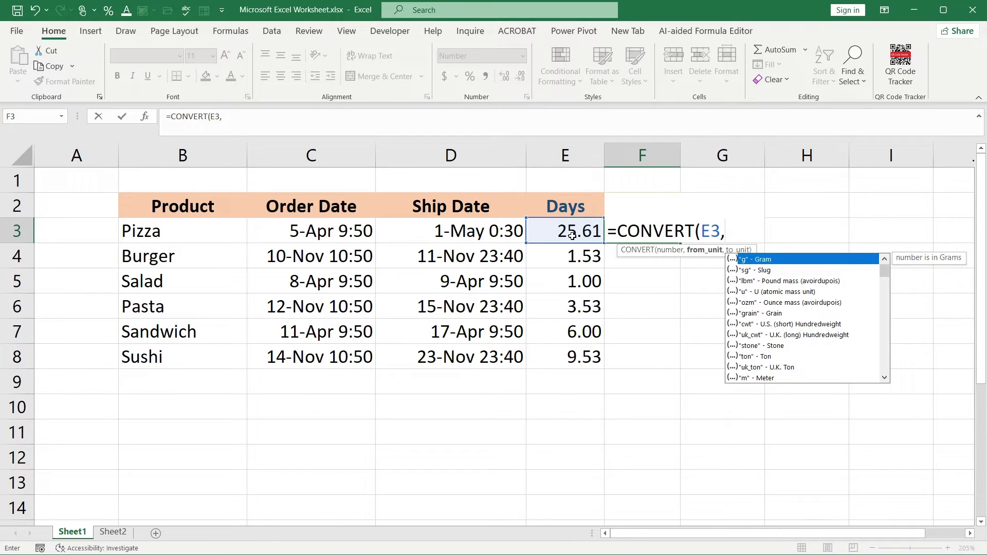
Step: Set "day" as the from-unit in F3's CONVERT formula
type("\"days")
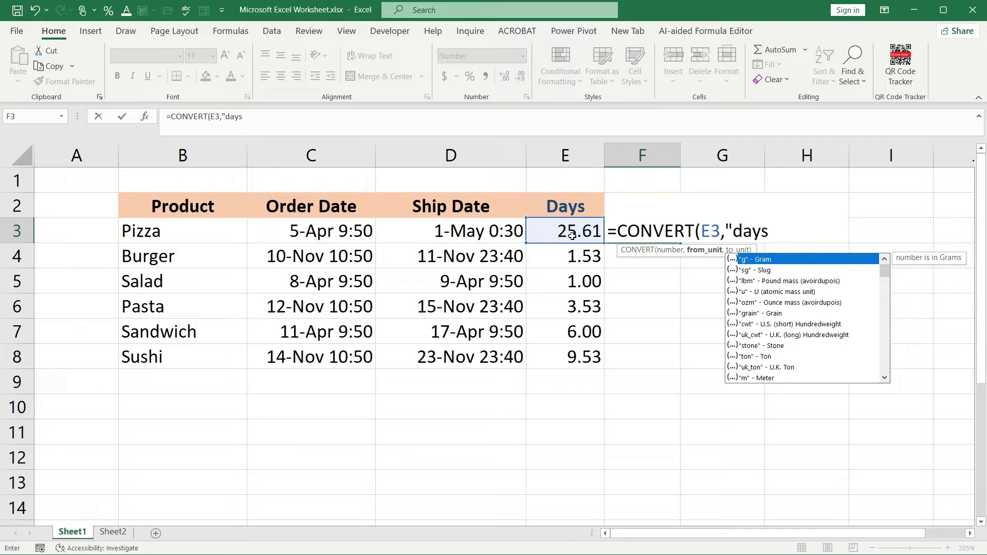
scroll(812, 337, "down", 4)
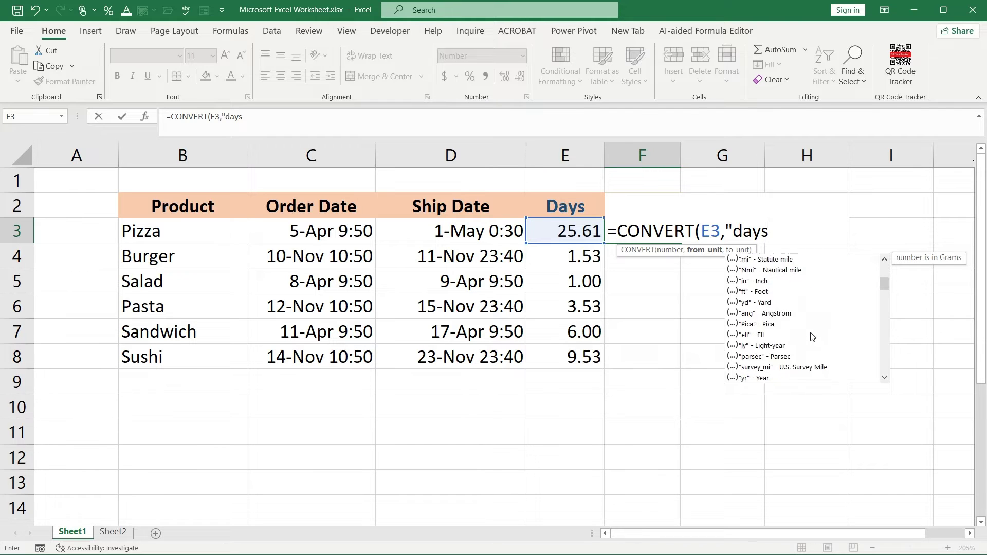
scroll(812, 337, "down", 8)
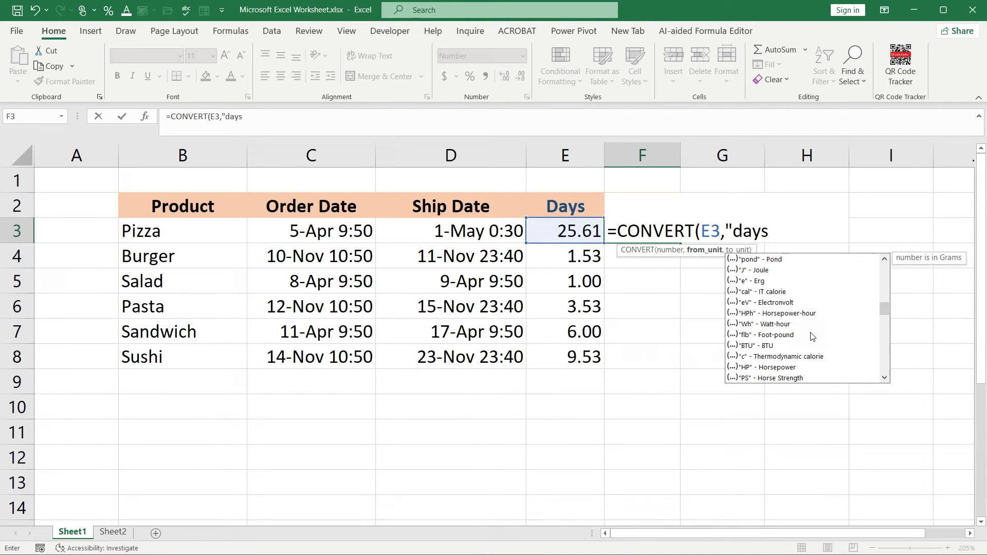
scroll(811, 337, "down", 9)
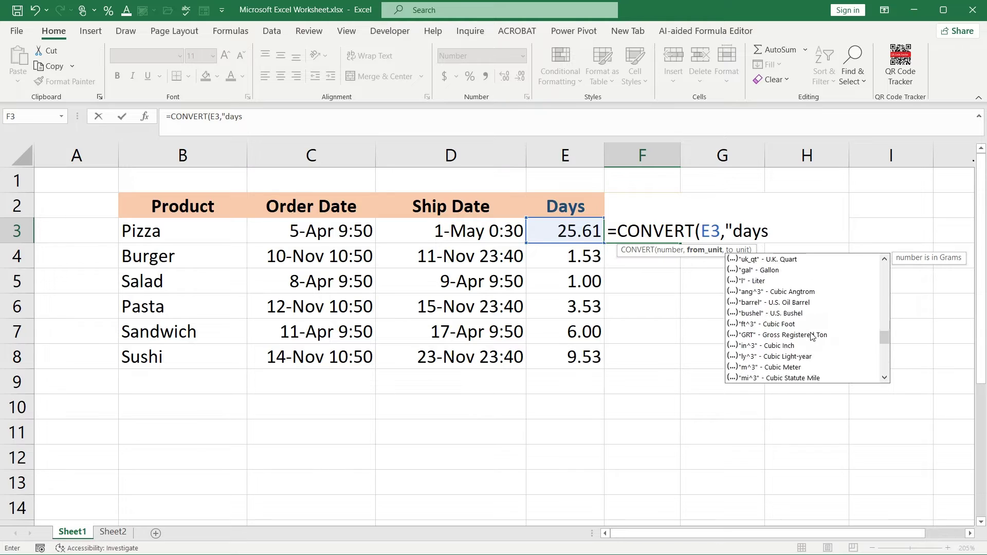
scroll(812, 337, "down", 3)
left_click(793, 244)
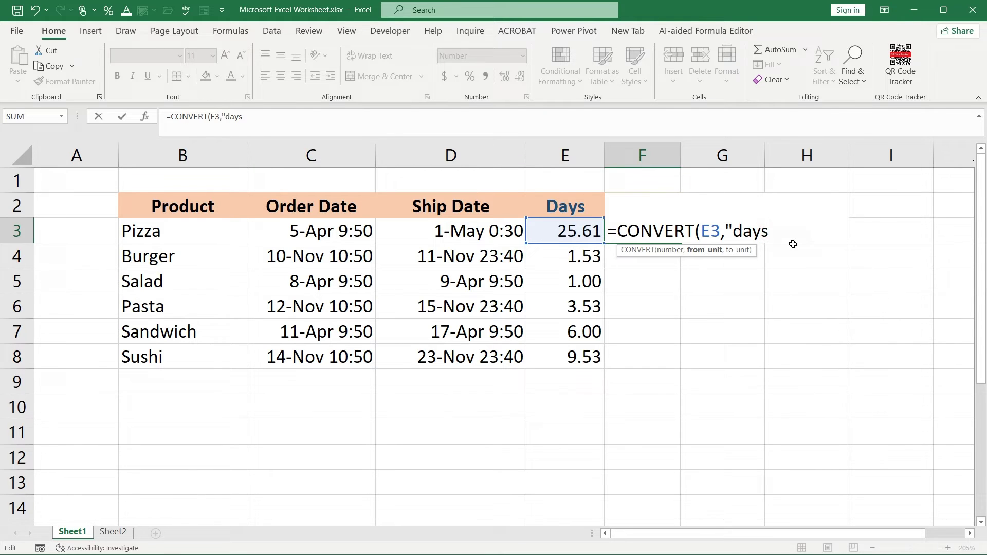
key("BackSpace")
scroll(785, 346, "down", 3)
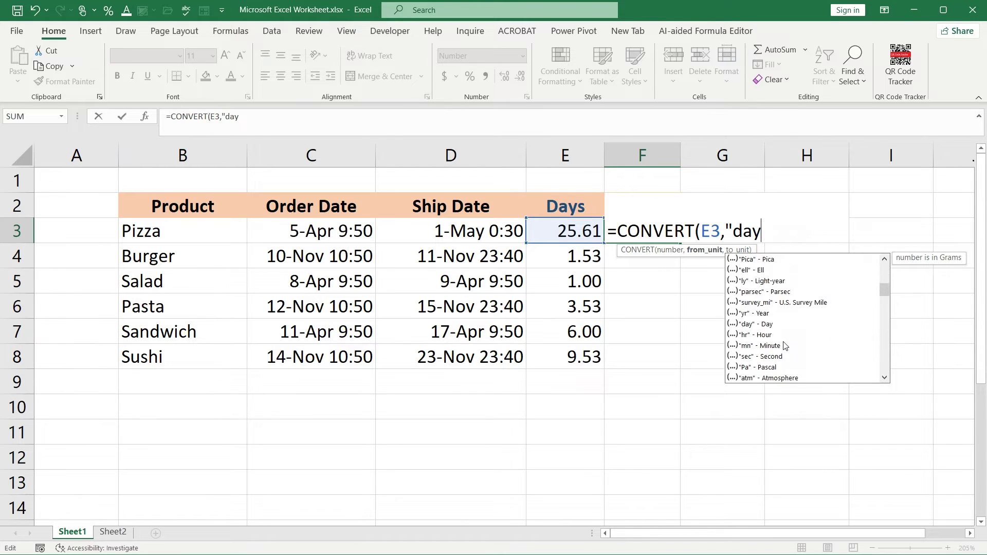
scroll(785, 346, "down", 3)
double_click(767, 293)
type(",")
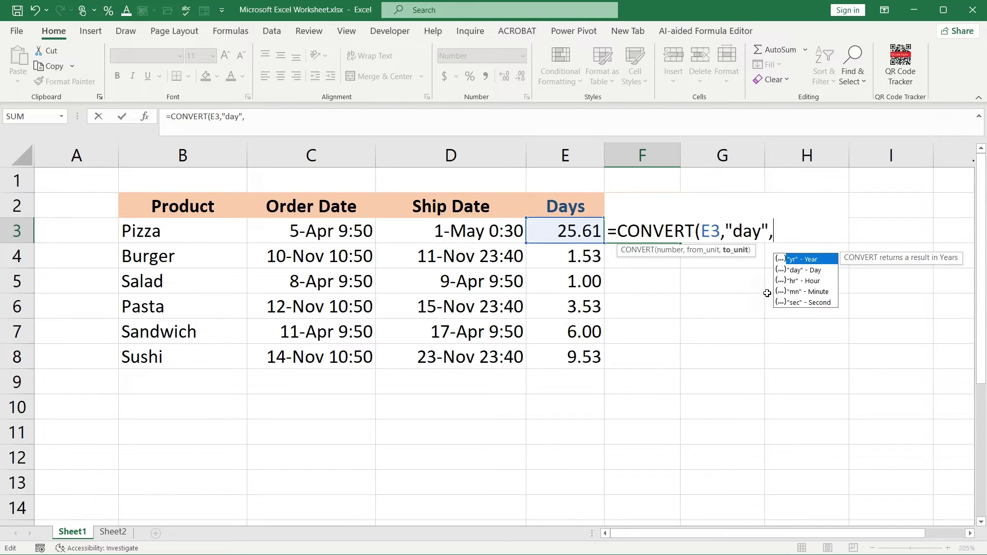
Step: Add "hr" as the to-unit, completing =CONVERT(E3,"day","hr") to show 615
double_click(795, 280)
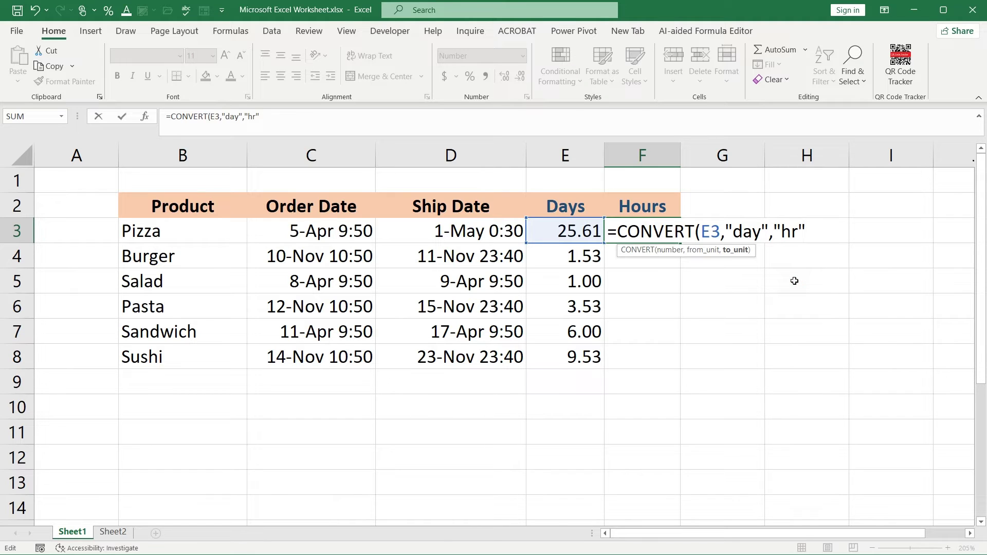
type(")")
key("Return")
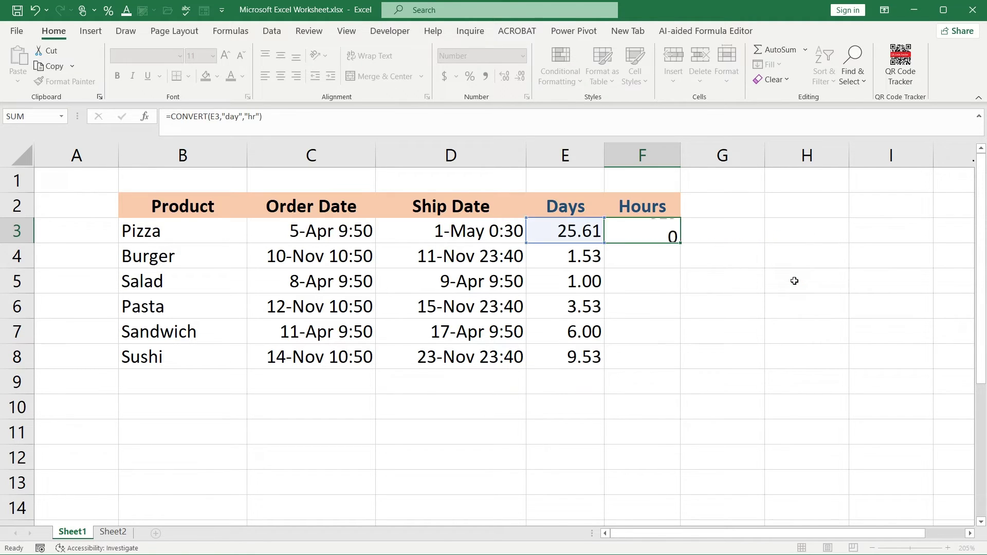
Step: Fill the hours formula from F3 down to F8, giving 615, 37, 24, 85, 144, 229
left_click(638, 231)
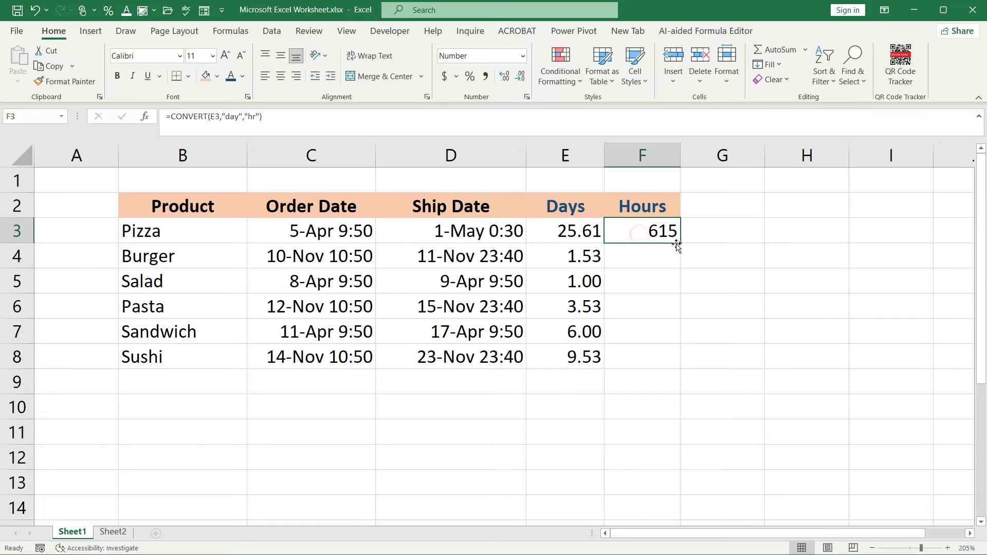
double_click(680, 244)
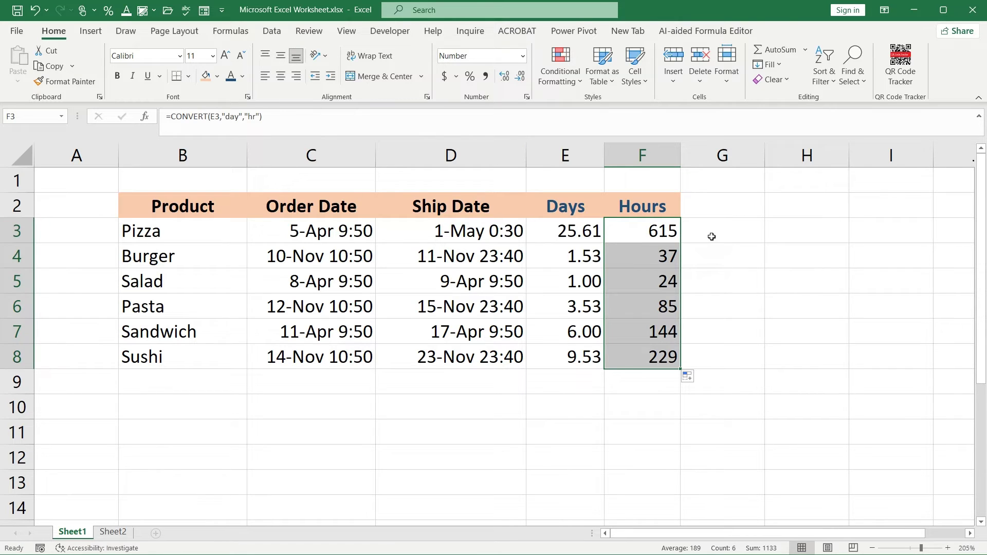
left_click(782, 223)
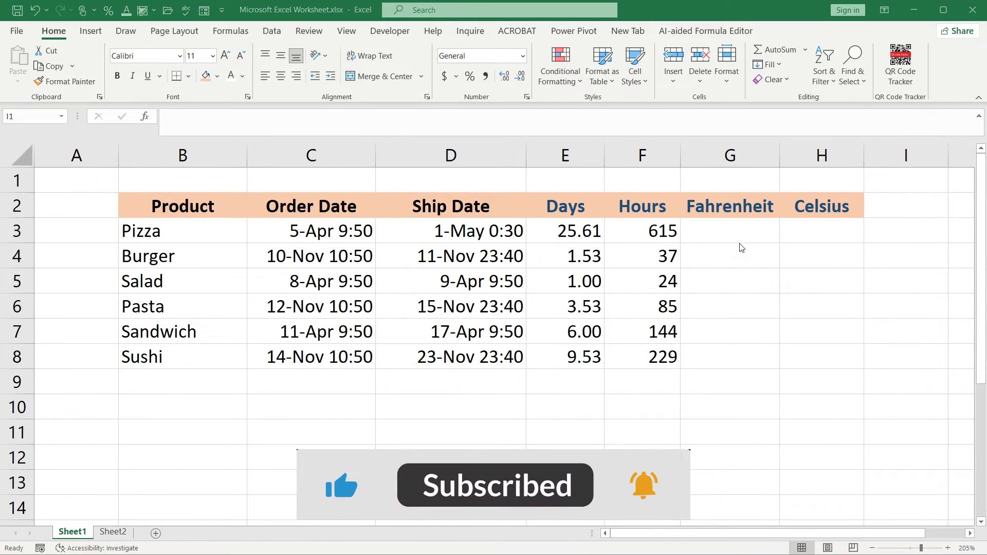
Step: Select the Fahrenheit and Celsius headings and the G3:G8 temperatures, ending on G3
left_click(725, 207)
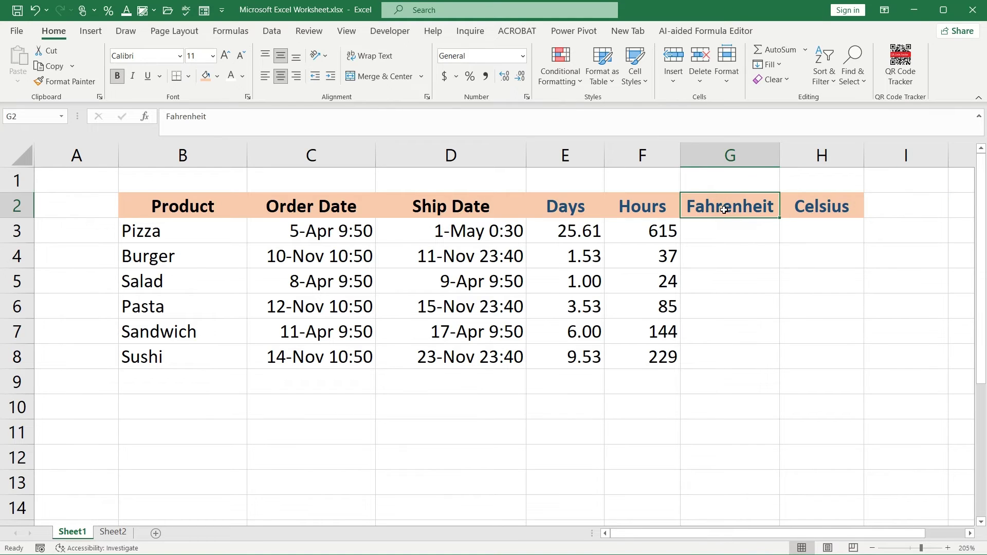
left_click(806, 206)
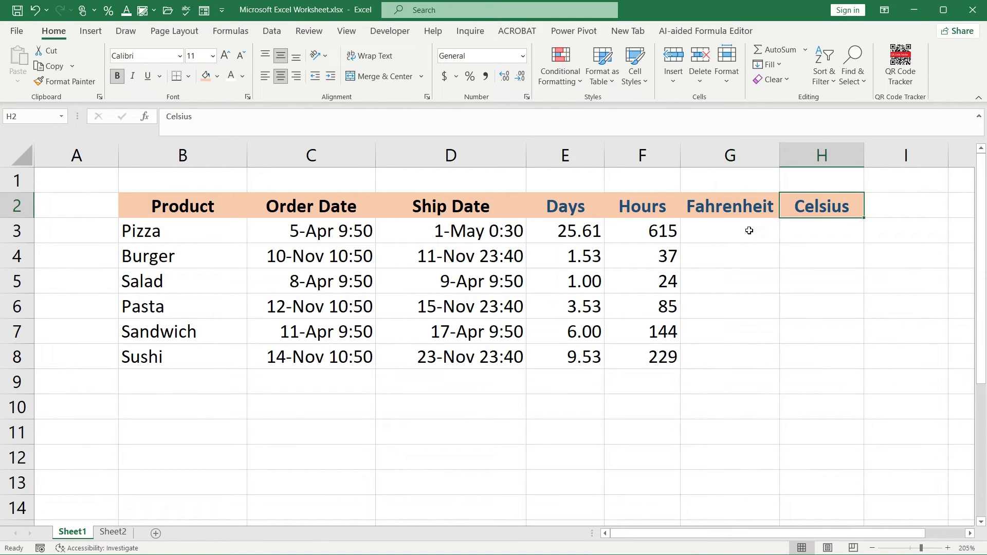
left_click_drag(731, 235, 720, 354)
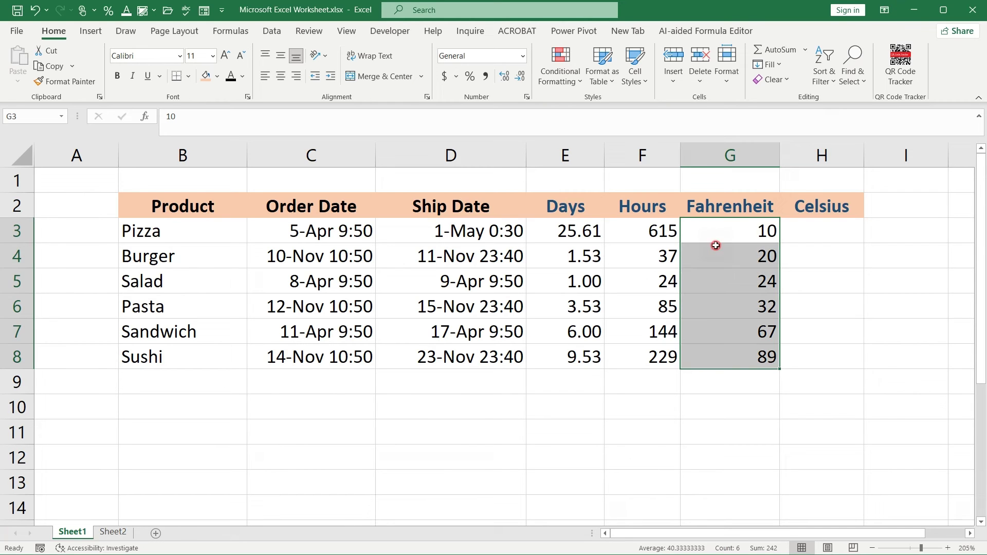
left_click(702, 230)
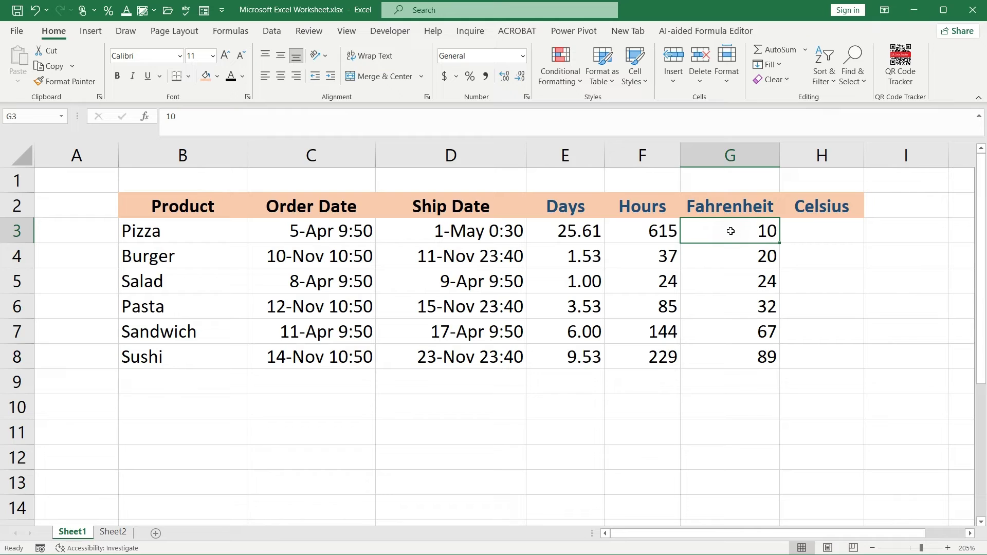
Step: Discard a first =convert attempt by clearing H3:H8 and returning to H3
left_click(793, 234)
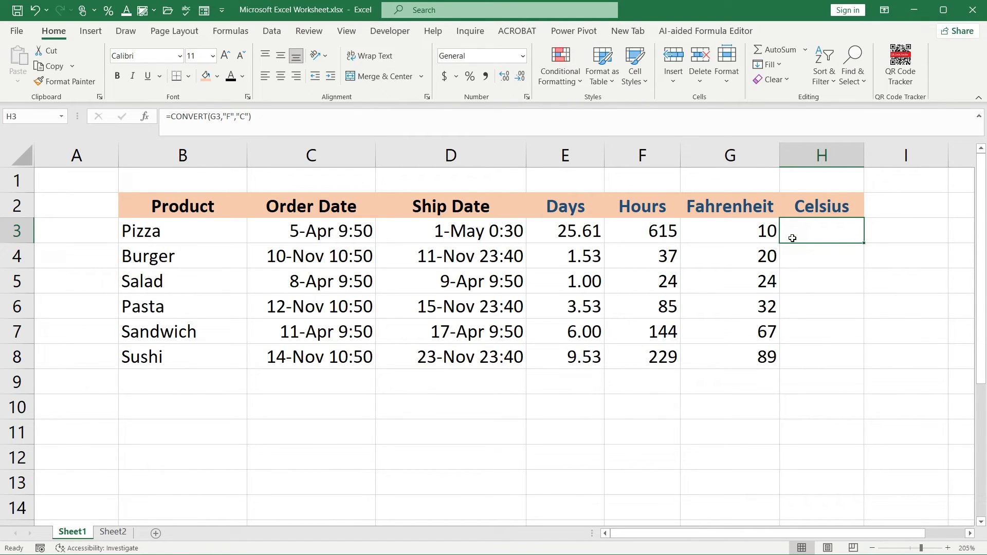
type("=convert")
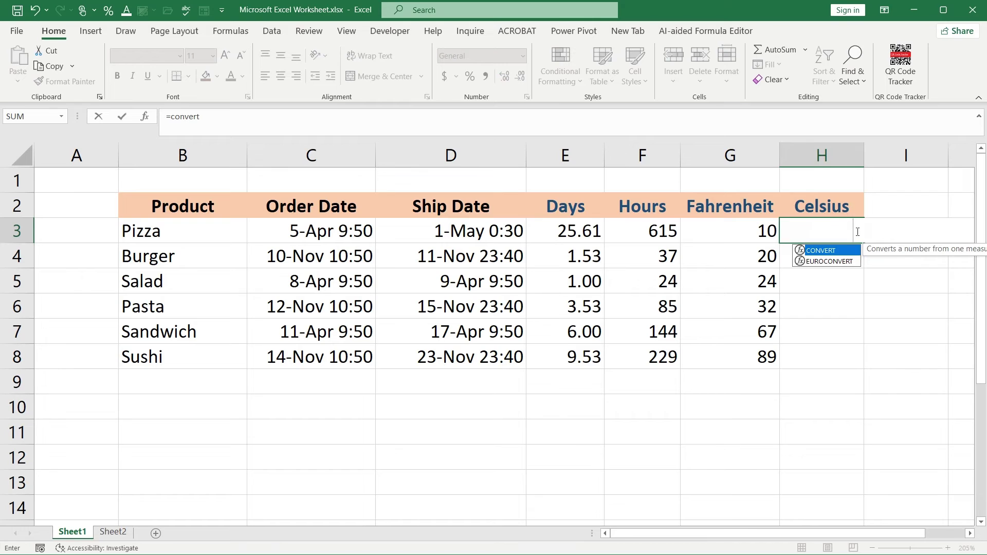
key("Return")
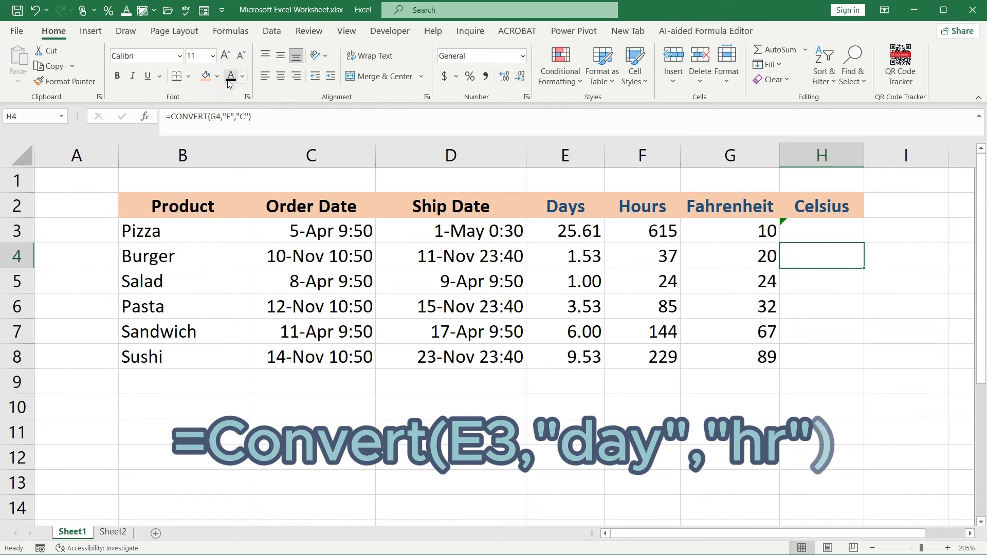
left_click_drag(819, 234, 819, 353)
key("Delete")
left_click(823, 234)
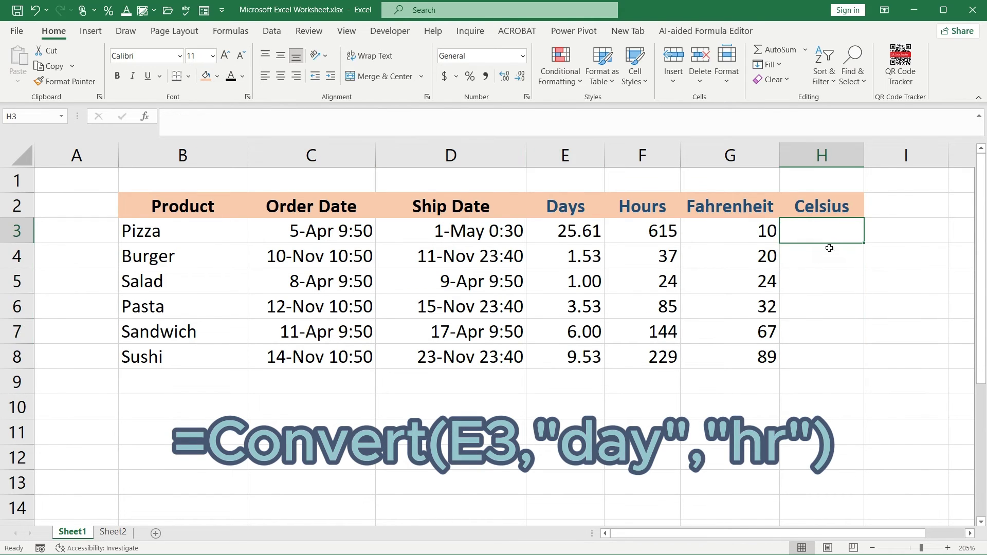
mouse_move(822, 229)
left_mouse_down()
mouse_move(818, 352)
mouse_move(818, 231)
left_mouse_up()
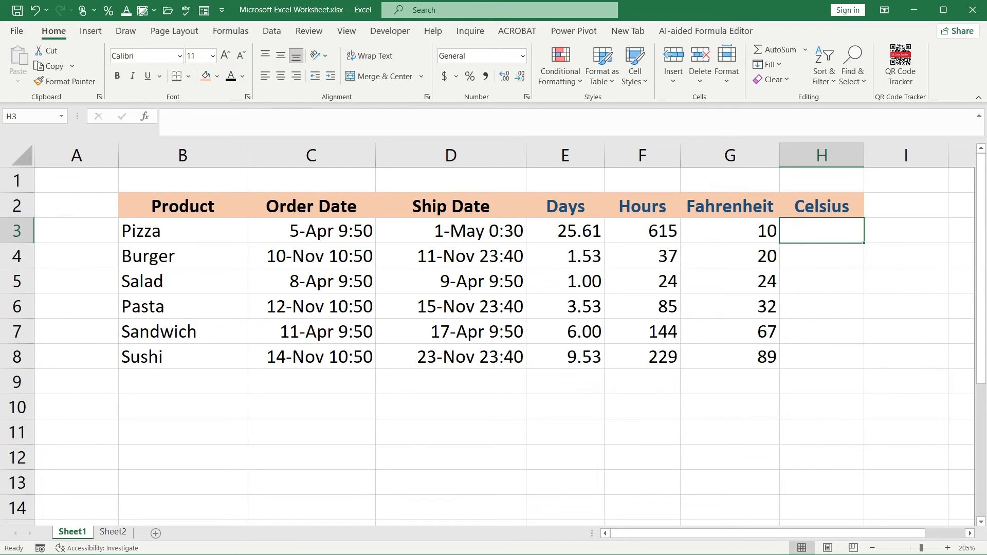
Step: Enter =CONVERT(G3,"F","C") in H3, showing -12.2222
type("=convert")
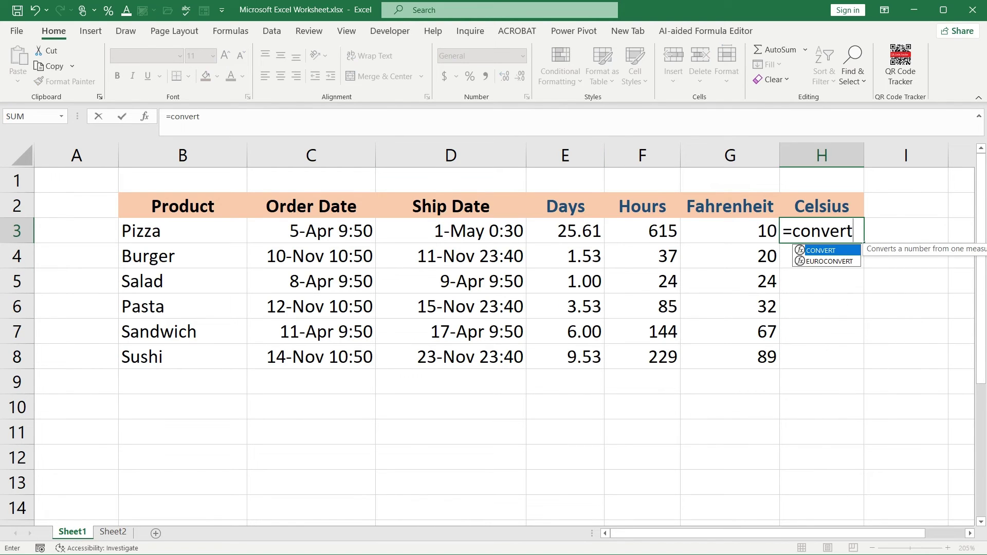
key("Tab")
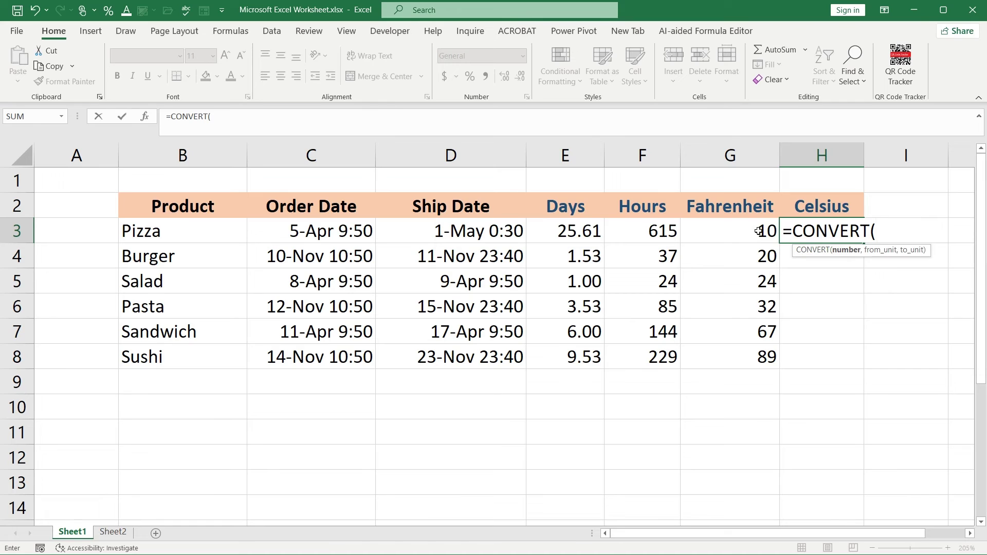
left_click(758, 230)
type(",")
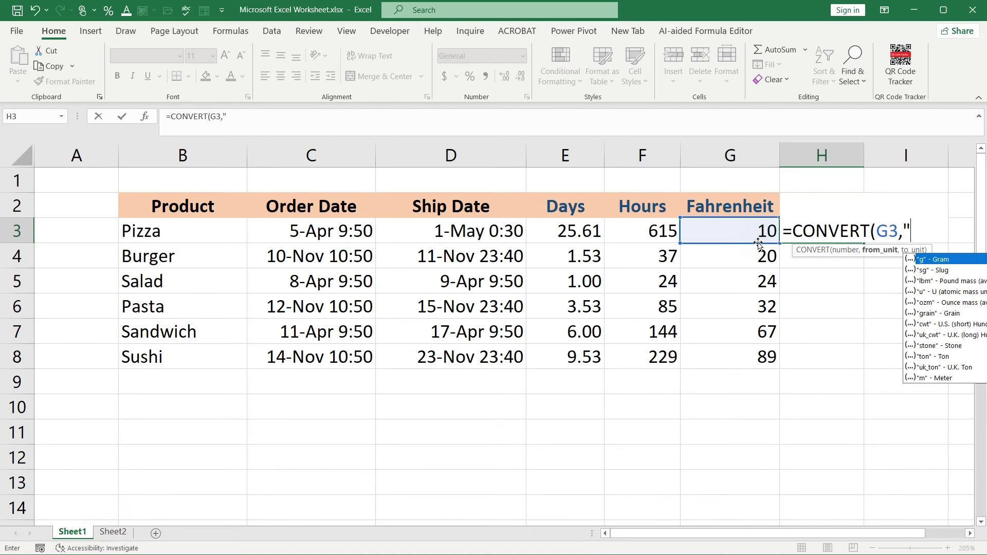
type("\"F\",")
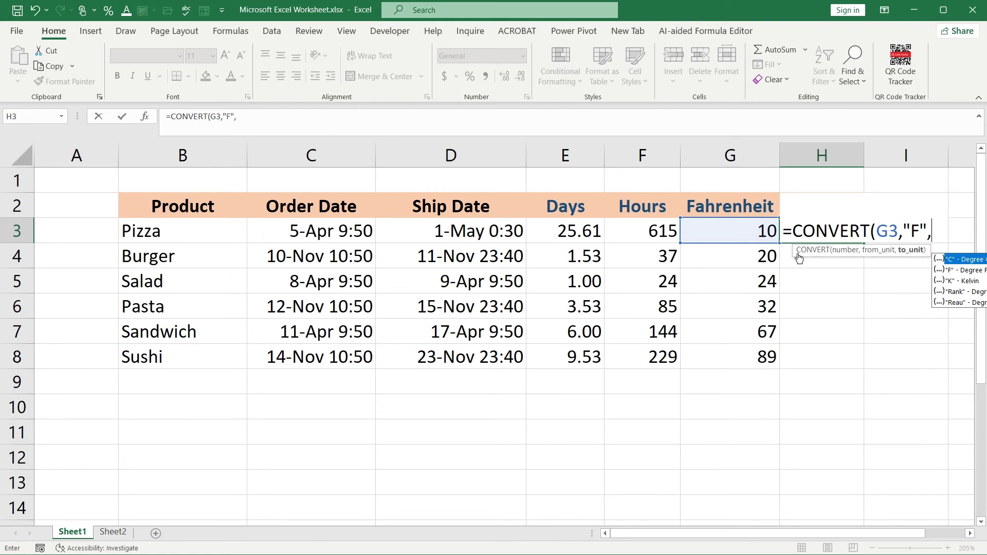
double_click(980, 263)
type(")")
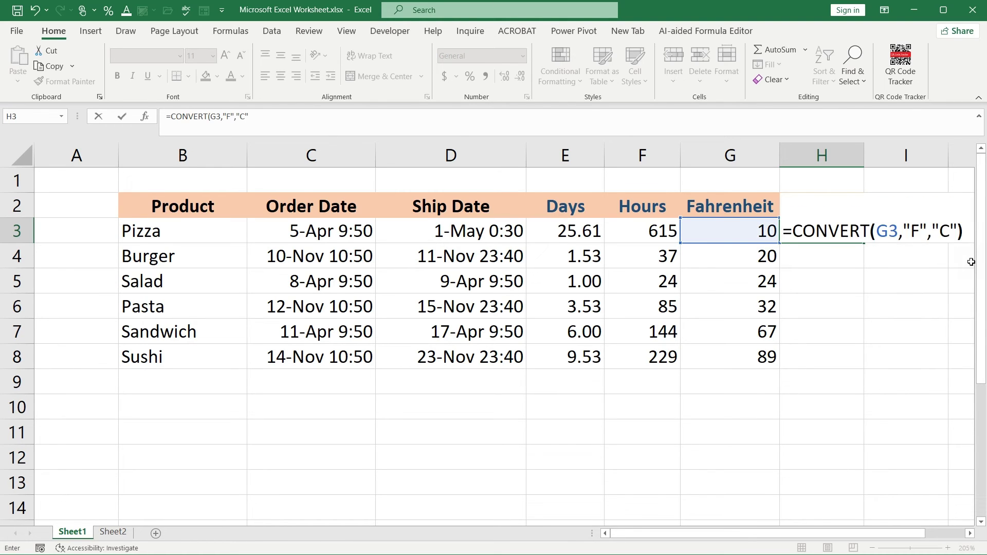
key("Return")
left_click(842, 231)
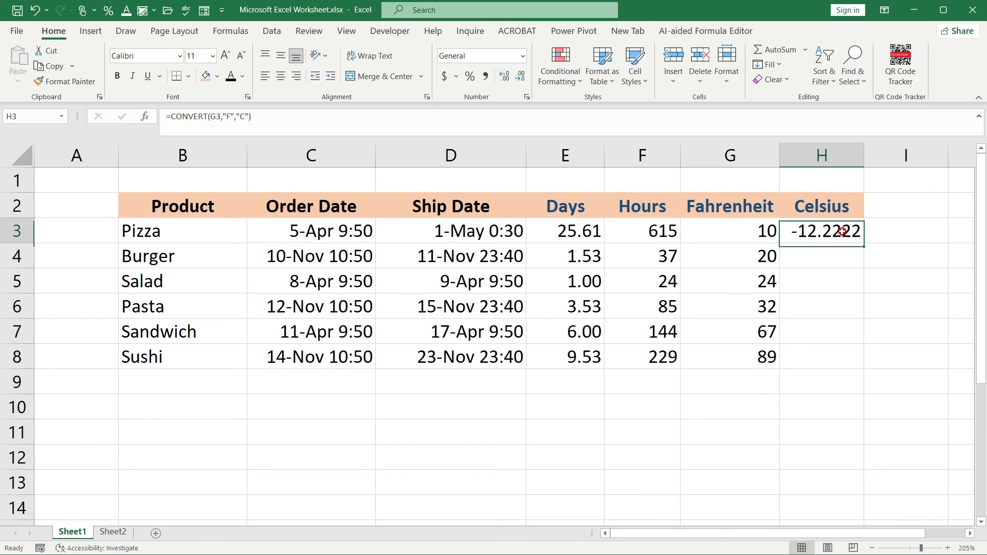
Step: Round H3 to a whole number and fill down to H8: -12, -7, -4, 0, 19, 32
left_click(521, 76)
left_click(520, 76)
left_click(520, 76)
left_click(520, 76)
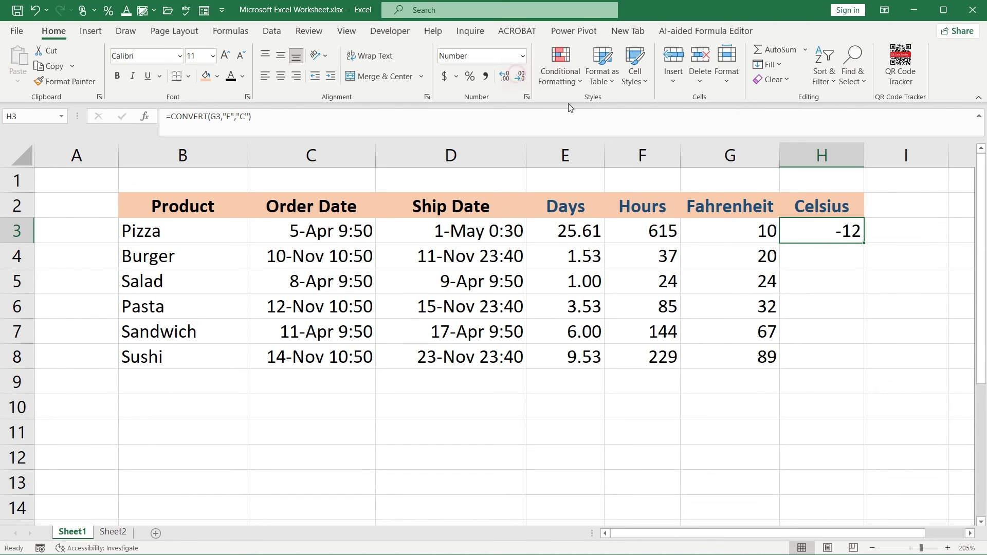
double_click(866, 245)
left_click(903, 207)
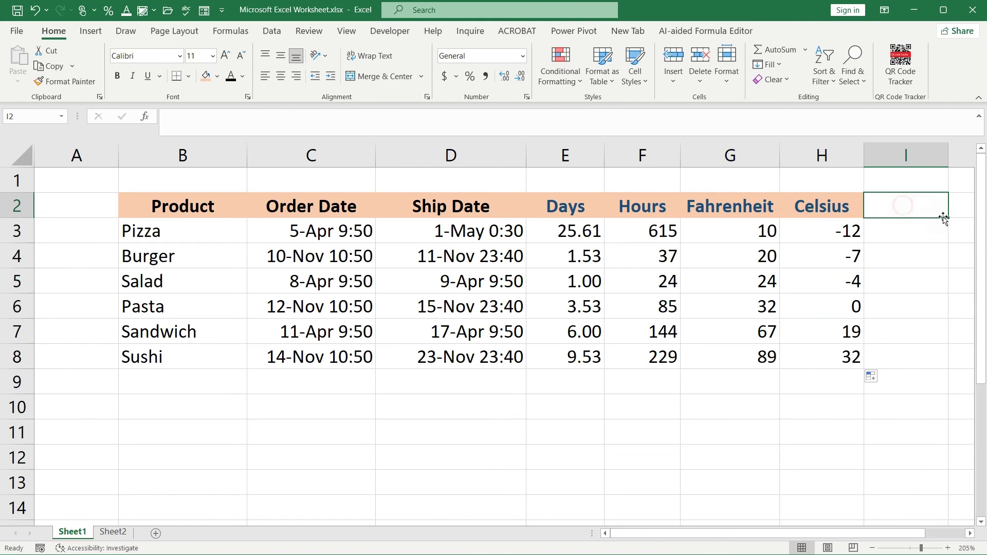